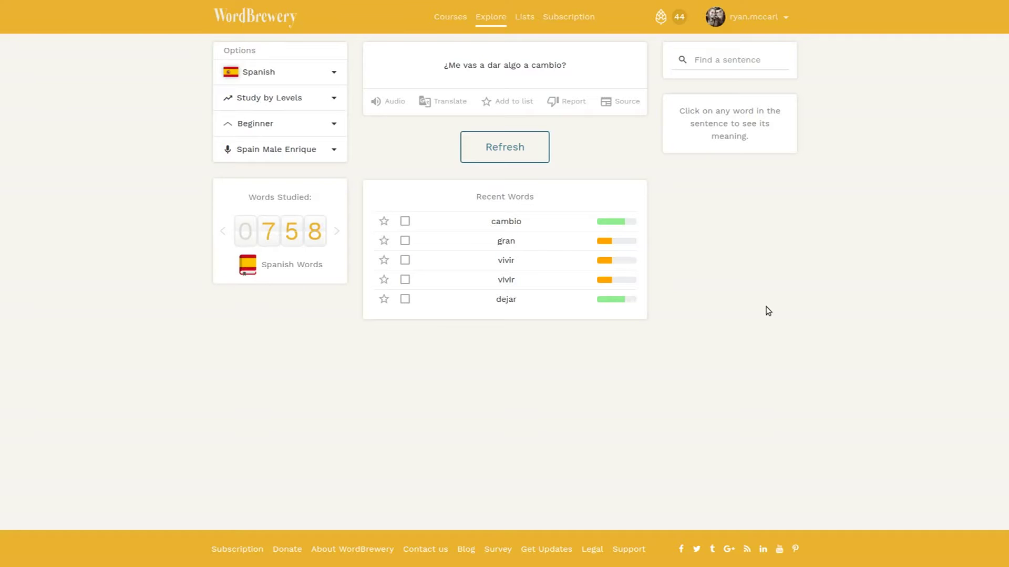
Check the level and language dropdowns, keeping Beginner level and Spanish.
click(284, 123)
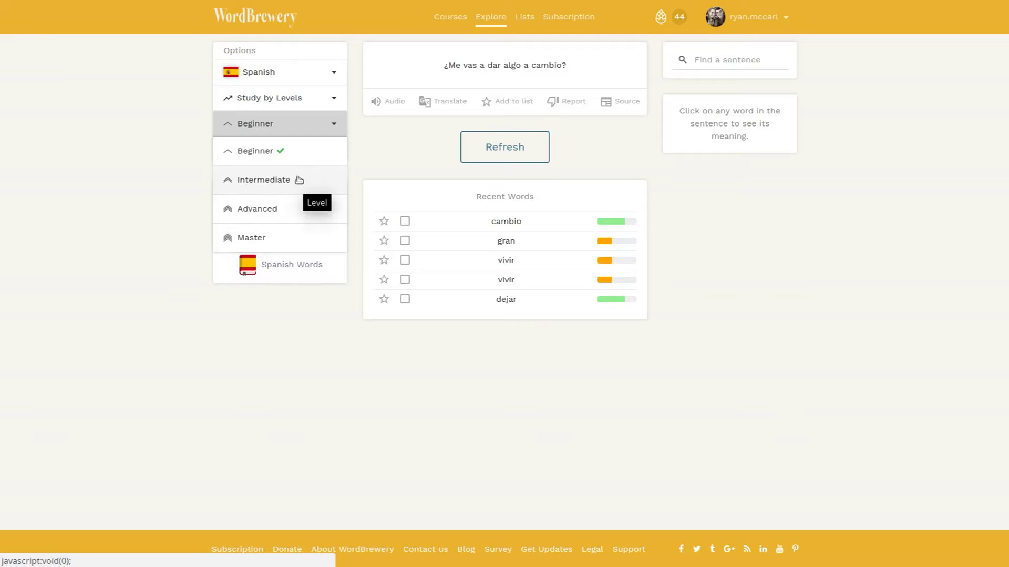
click(105, 171)
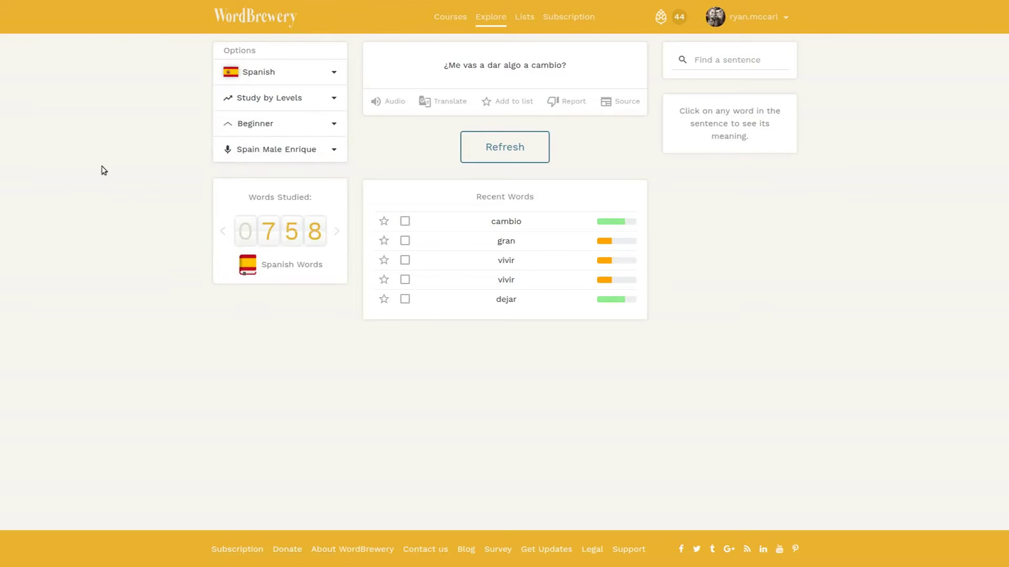
click(327, 75)
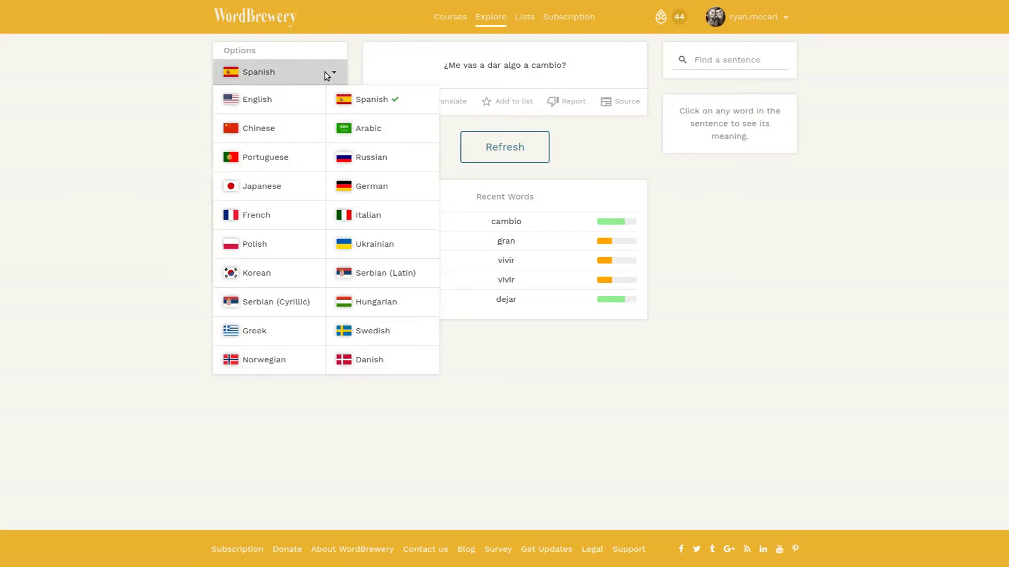
click(324, 75)
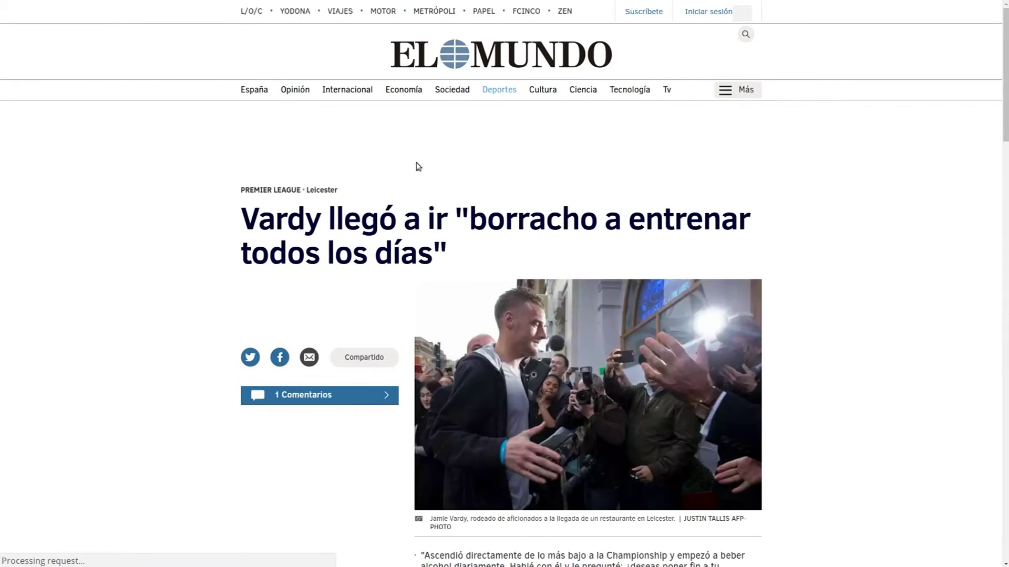
Scroll the El Mundo Leicester article, then go back to WordBrewery's cambio sentences.
scroll(472, 390, down, 1)
scroll(473, 390, down, 5)
key(alt+Left)
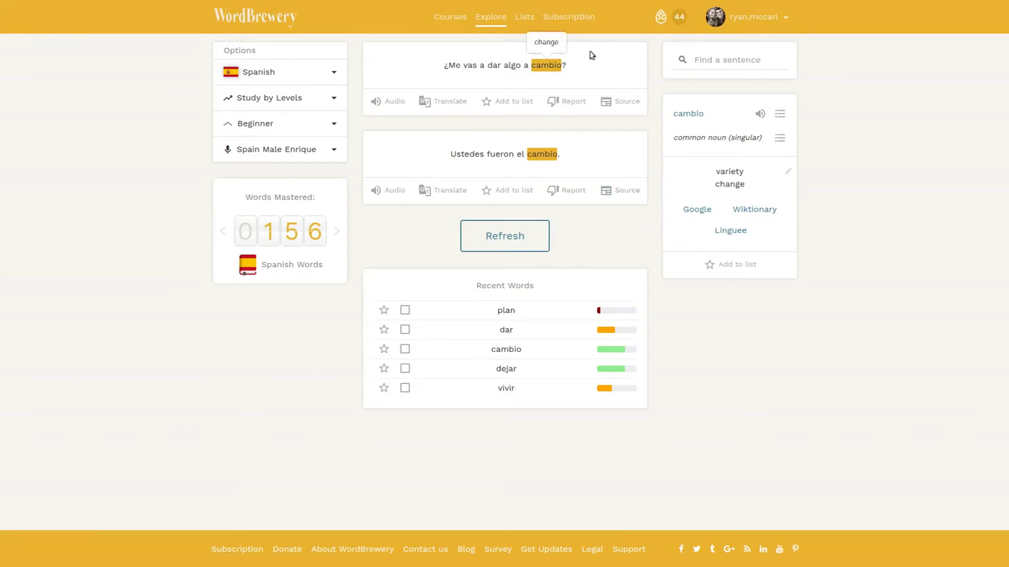
click(690, 59)
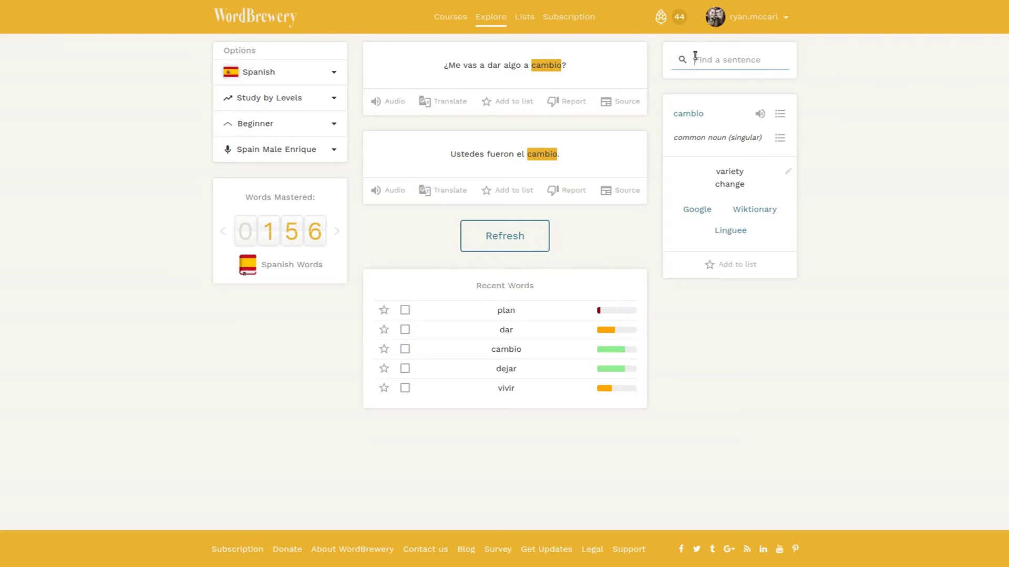
Search Spanish sentences for 'ser', keeping Spanish as the study language.
text(ser)
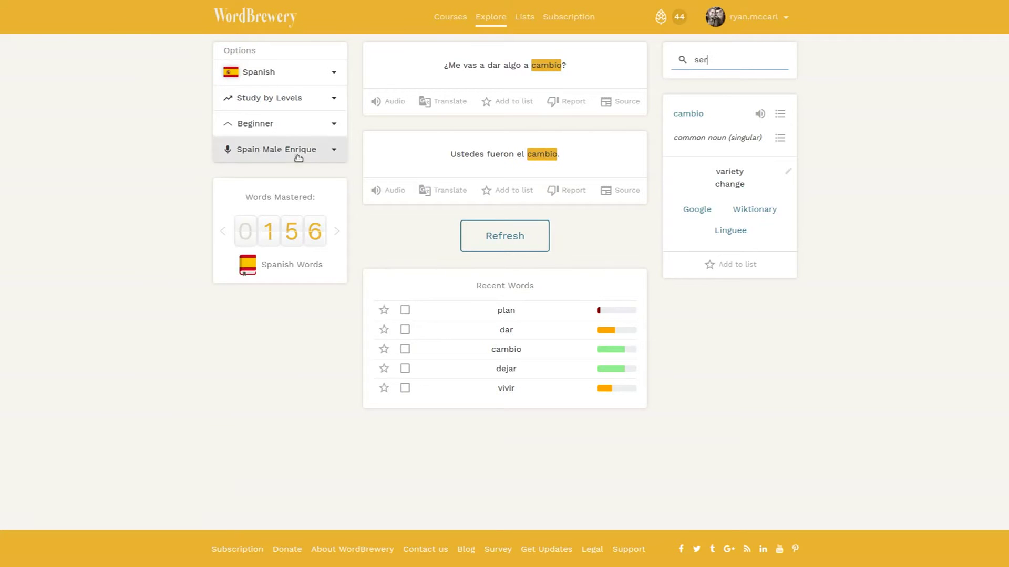
click(321, 73)
click(321, 73)
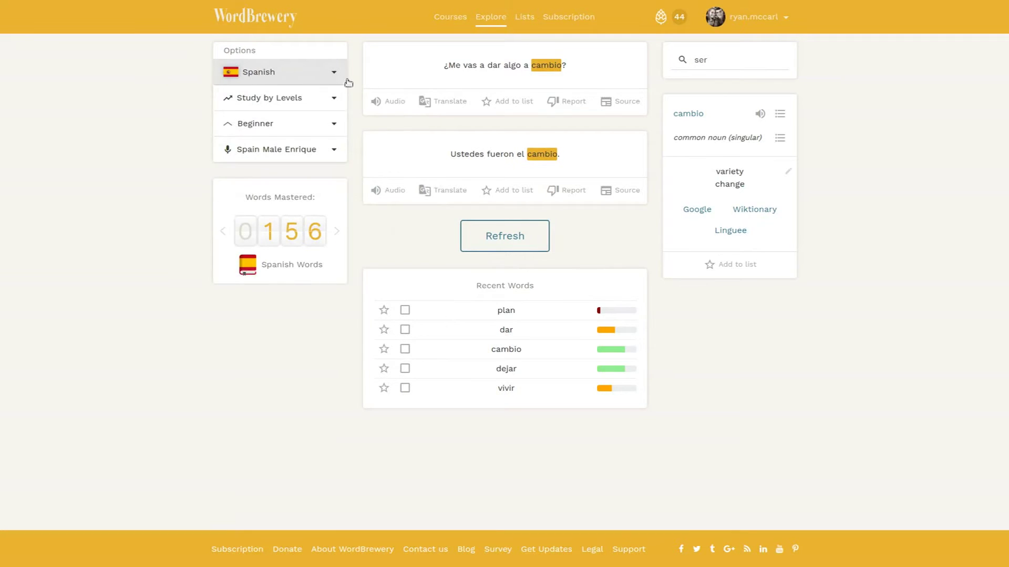
click(754, 61)
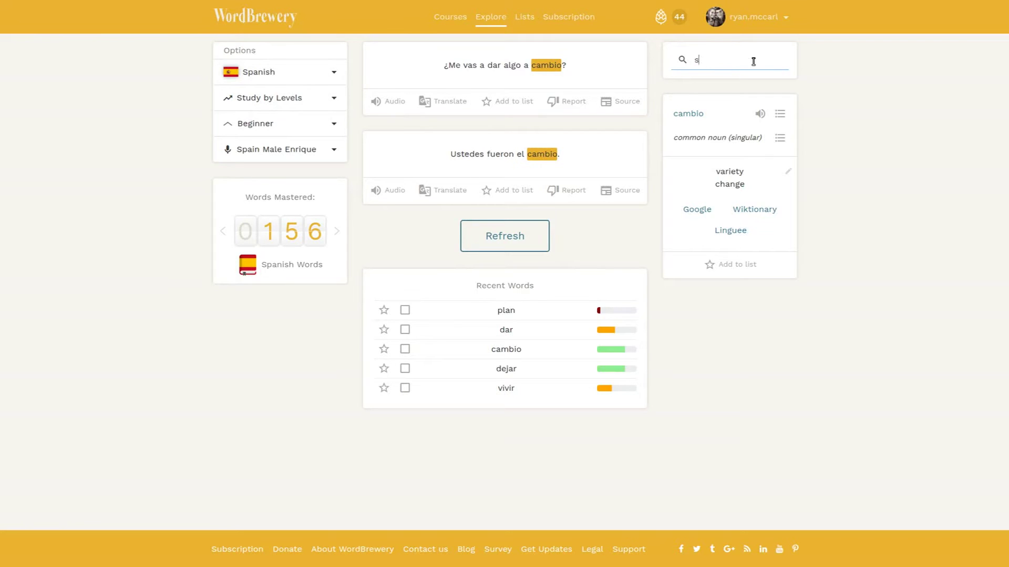
key(Return)
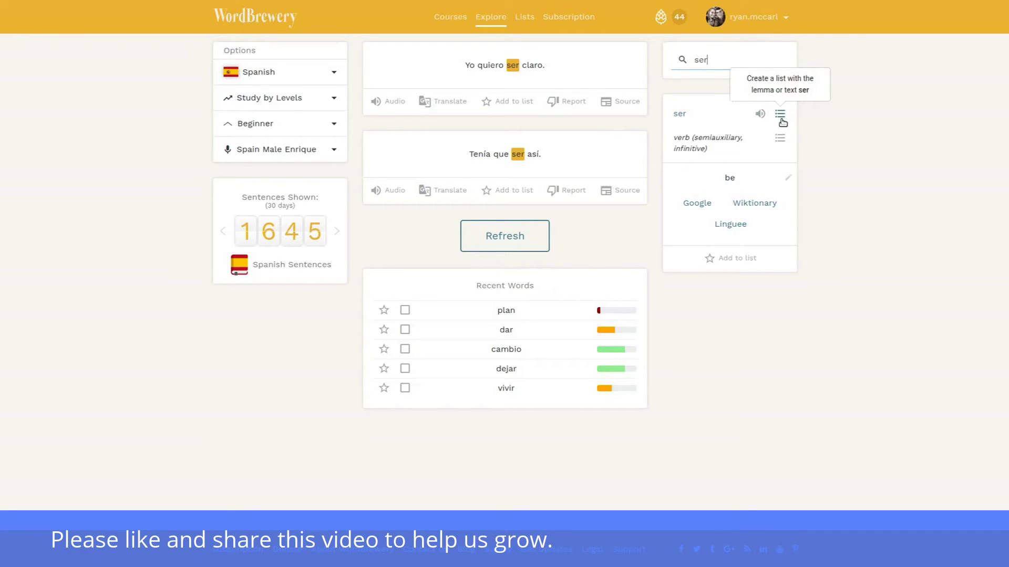
Create a list for the lemma ser with 30 sentences instead of the default 500.
click(780, 119)
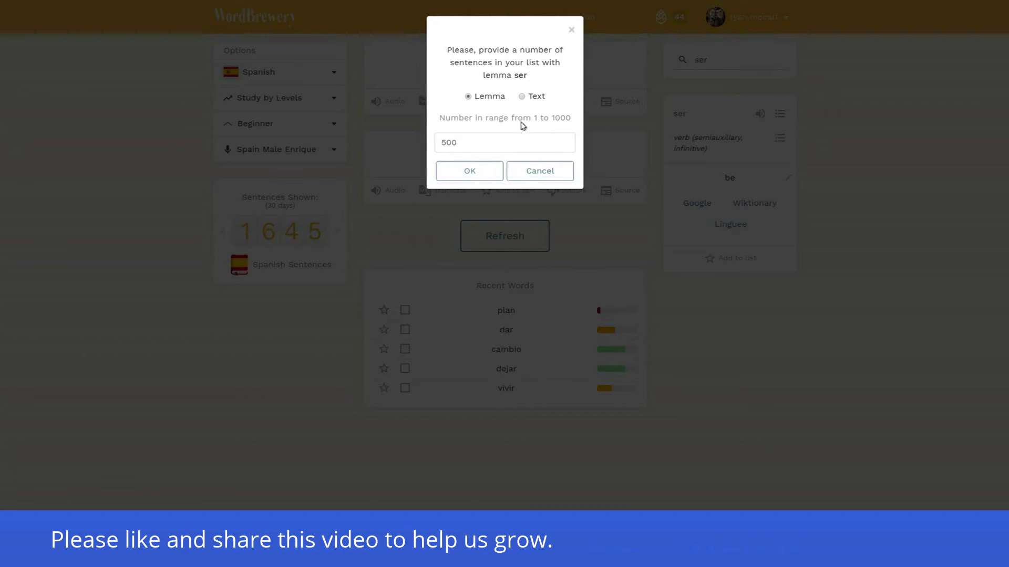
click(484, 137)
key(BackSpace)
key(BackSpace)
key(BackSpace)
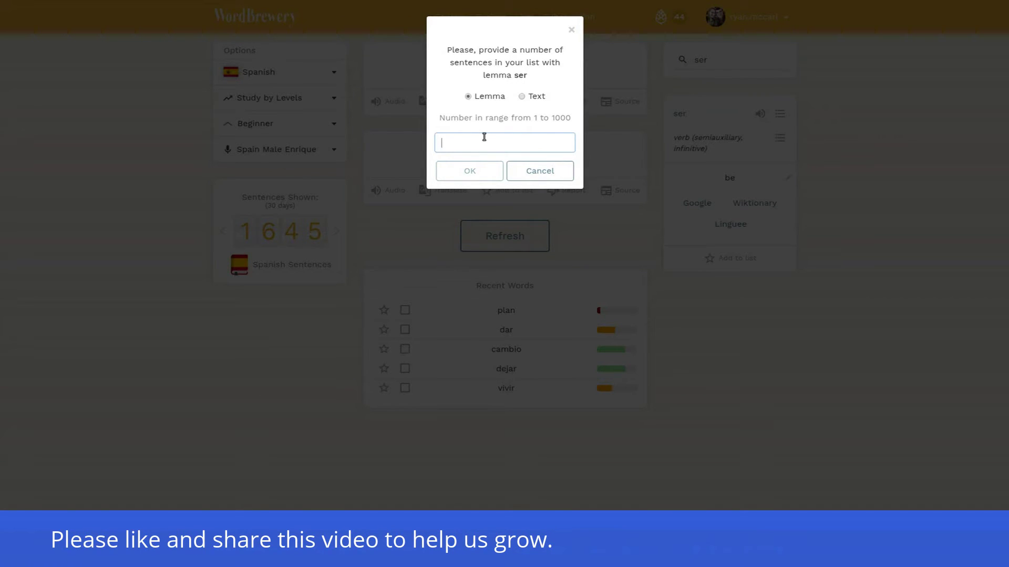
text(30)
click(446, 173)
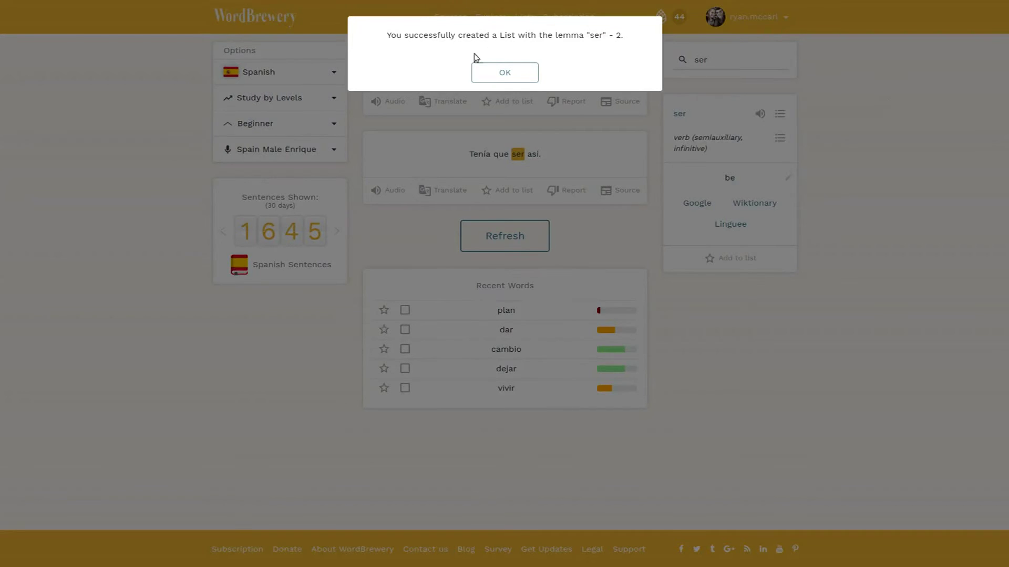
Dismiss the confirmation and browse Sentence Lists down to the 'ser' - 2 card.
click(505, 72)
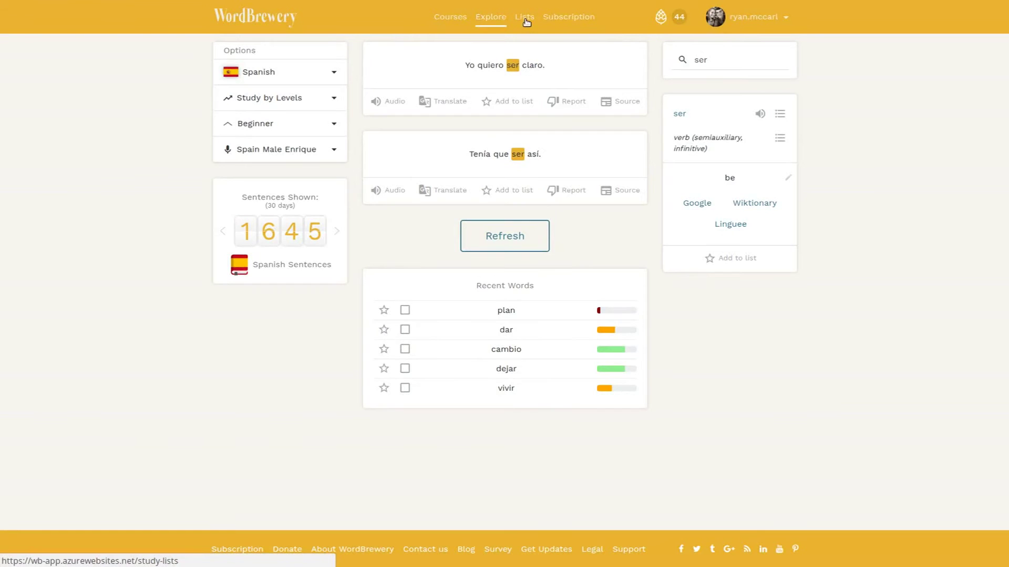
click(523, 19)
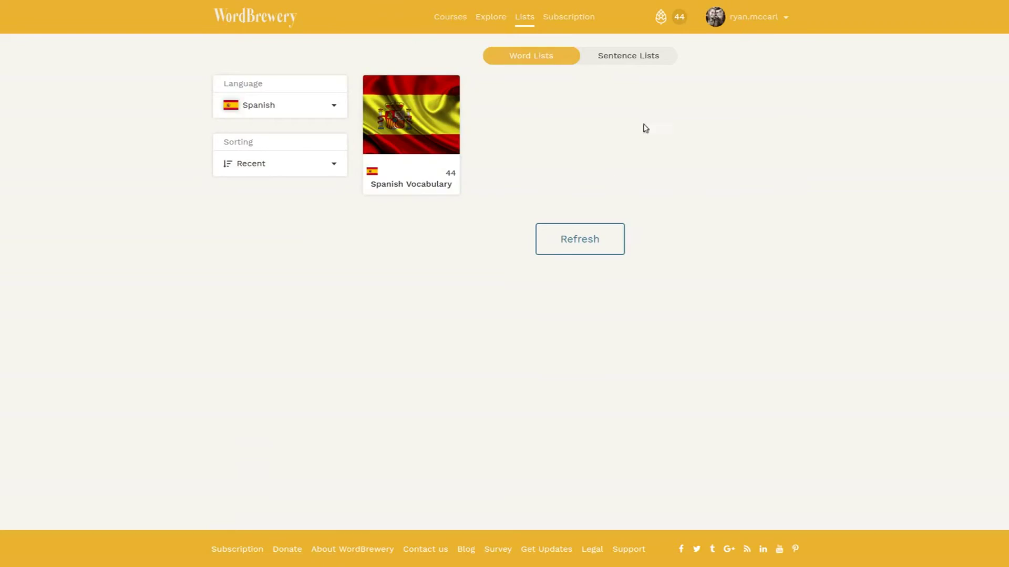
click(619, 48)
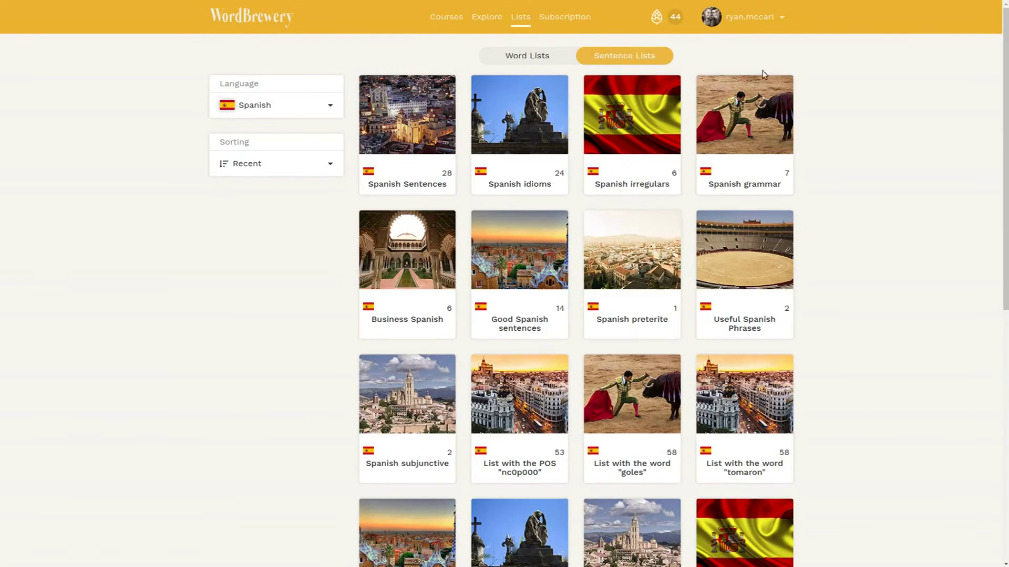
scroll(761, 75, down, 10)
scroll(590, 300, up, 1)
scroll(583, 320, down, 1)
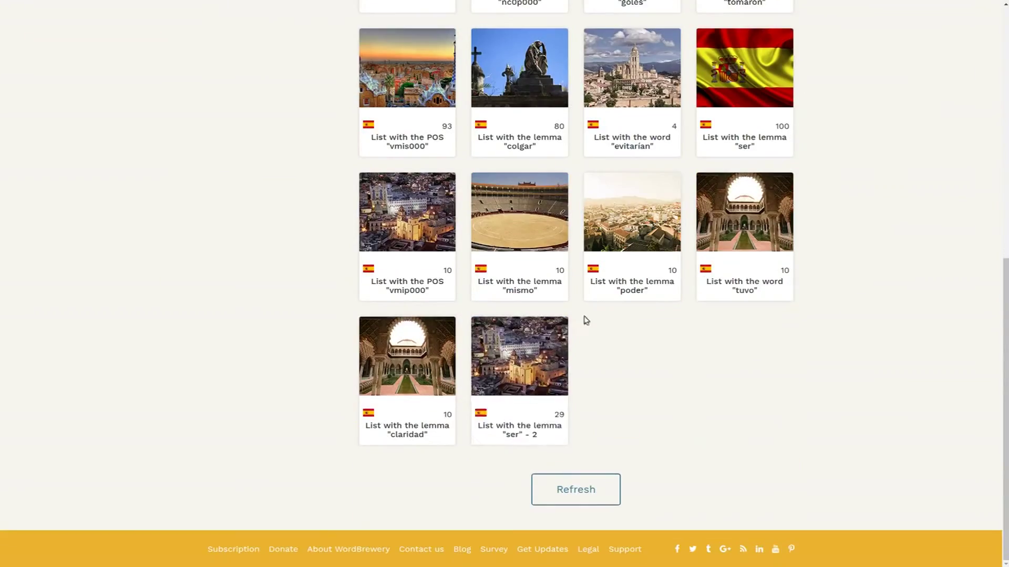
mouse_move(522, 360)
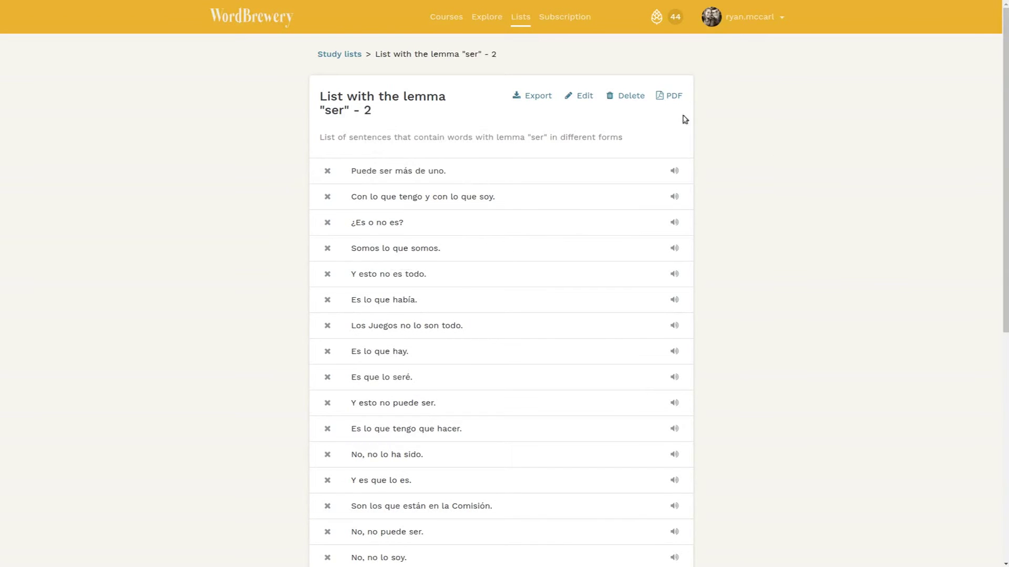
scroll(741, 158, down, 8)
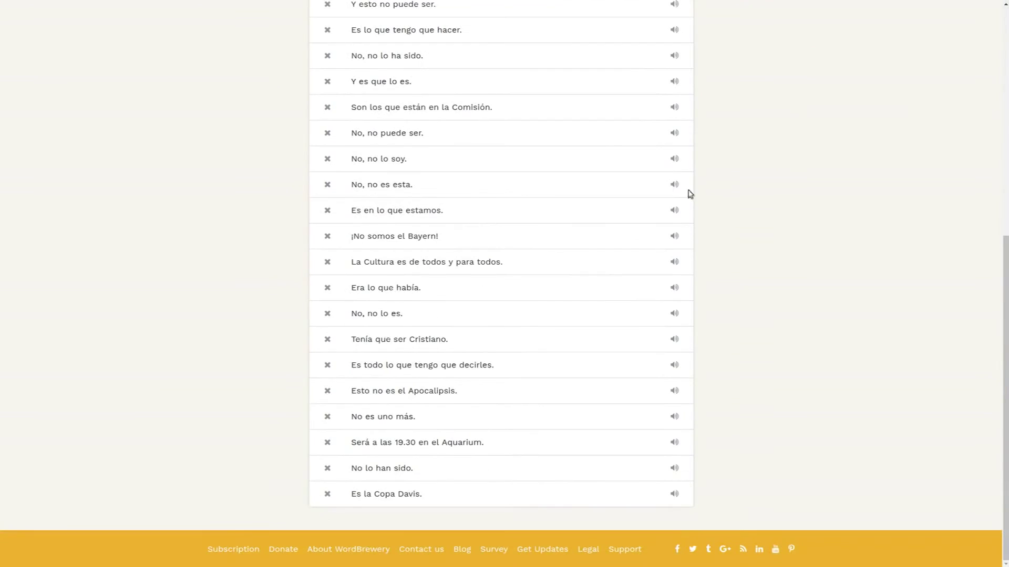
scroll(757, 198, up, 8)
mouse_move(432, 172)
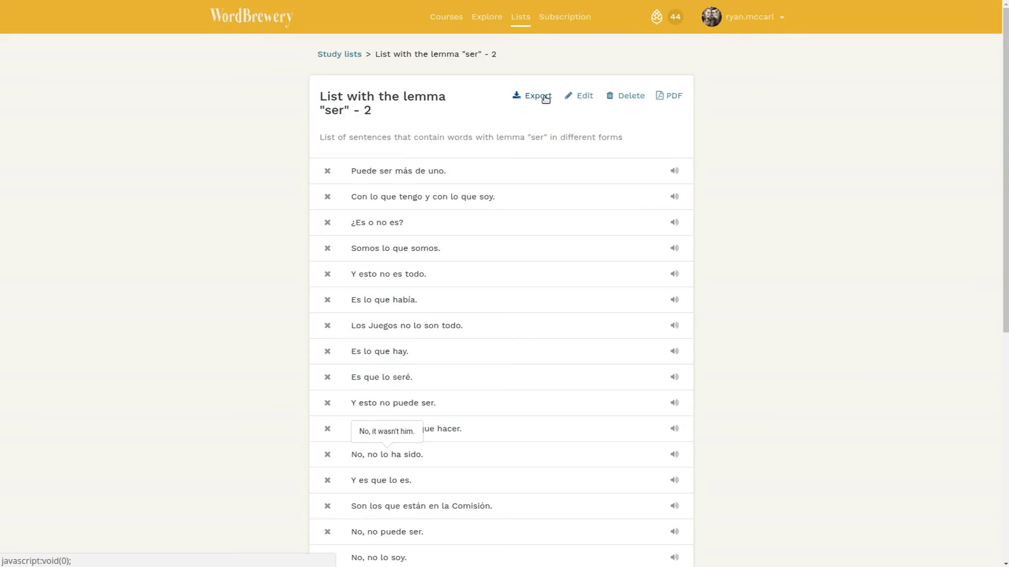
Export the ser - 2 list as a PDF and open the downloaded file.
click(665, 100)
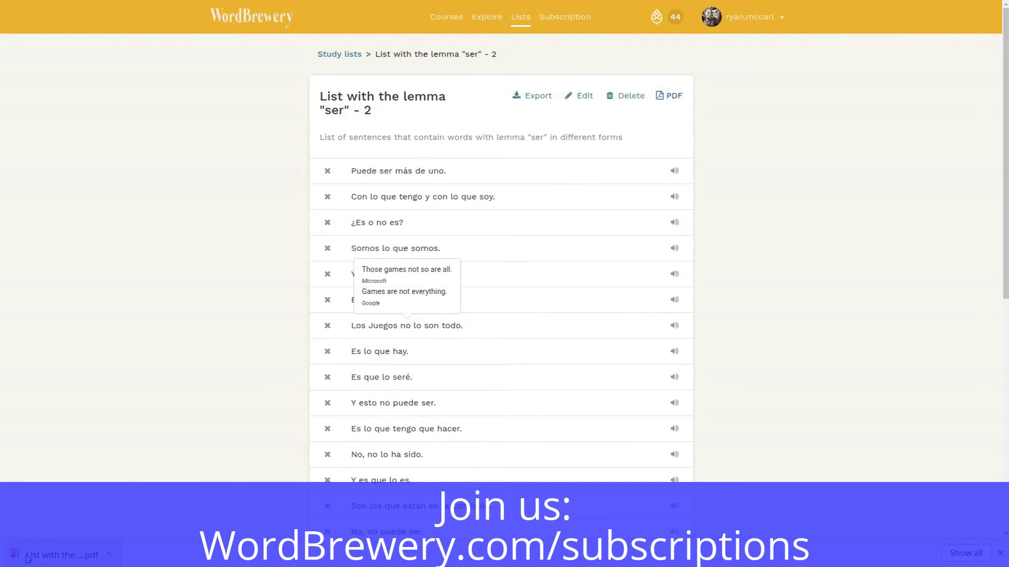
click(53, 555)
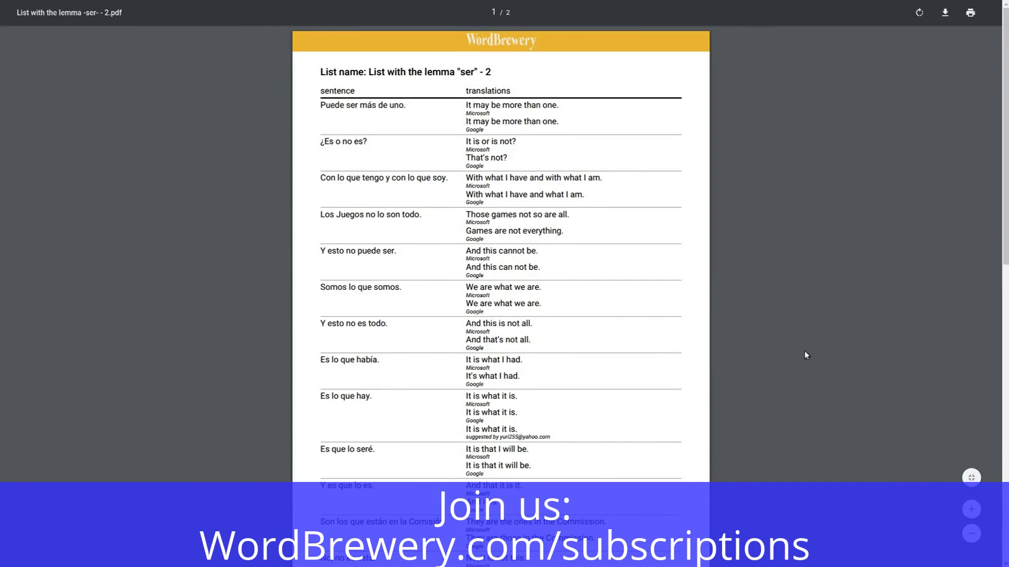
scroll(735, 313, down, 6)
scroll(597, 188, up, 6)
Review both PDF pages of sentences with Microsoft and Google translations.
scroll(534, 208, down, 5)
scroll(543, 283, down, 8)
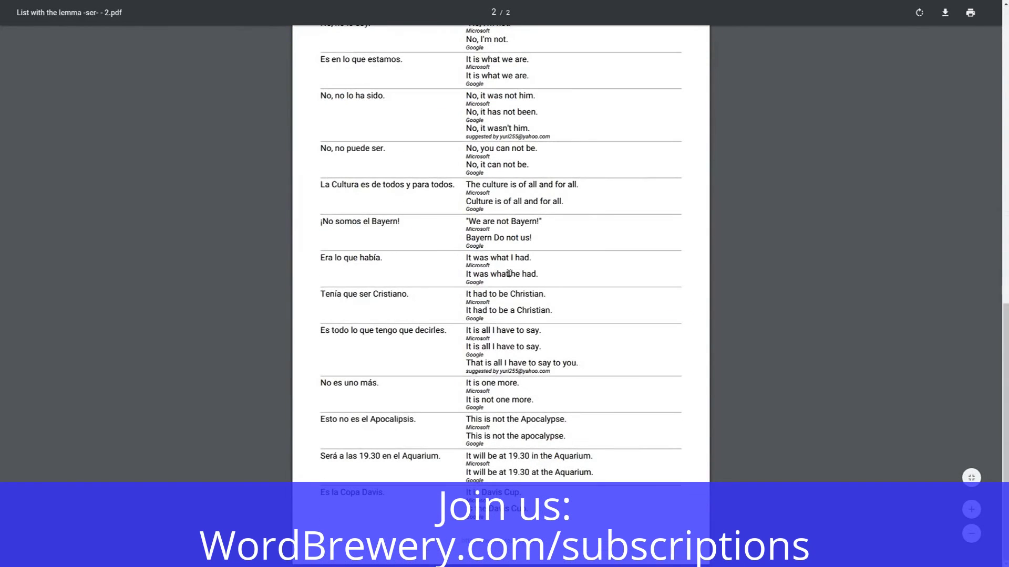
scroll(660, 375, up, 15)
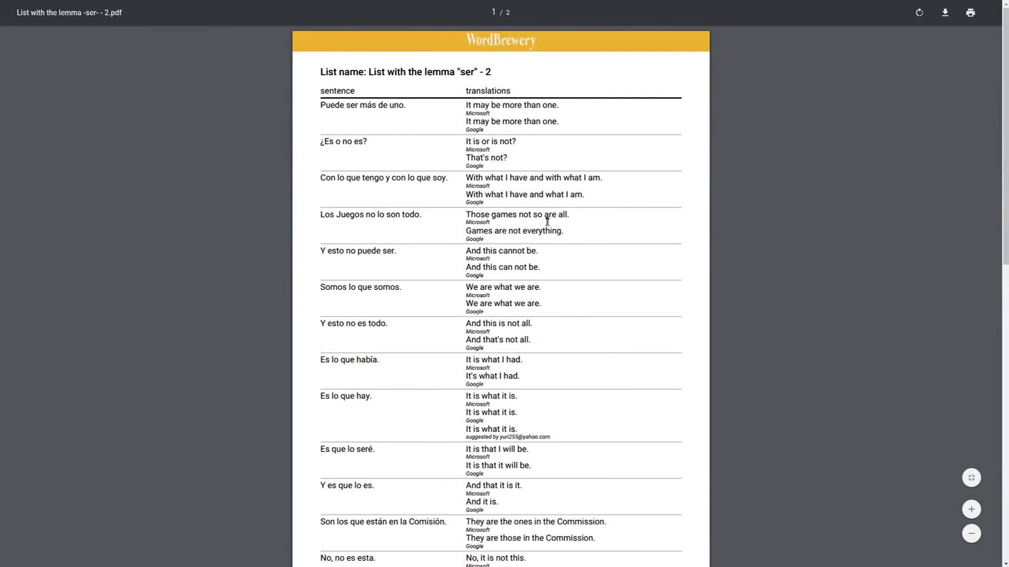
scroll(465, 190, down, 4)
scroll(410, 189, up, 4)
scroll(442, 193, down, 10)
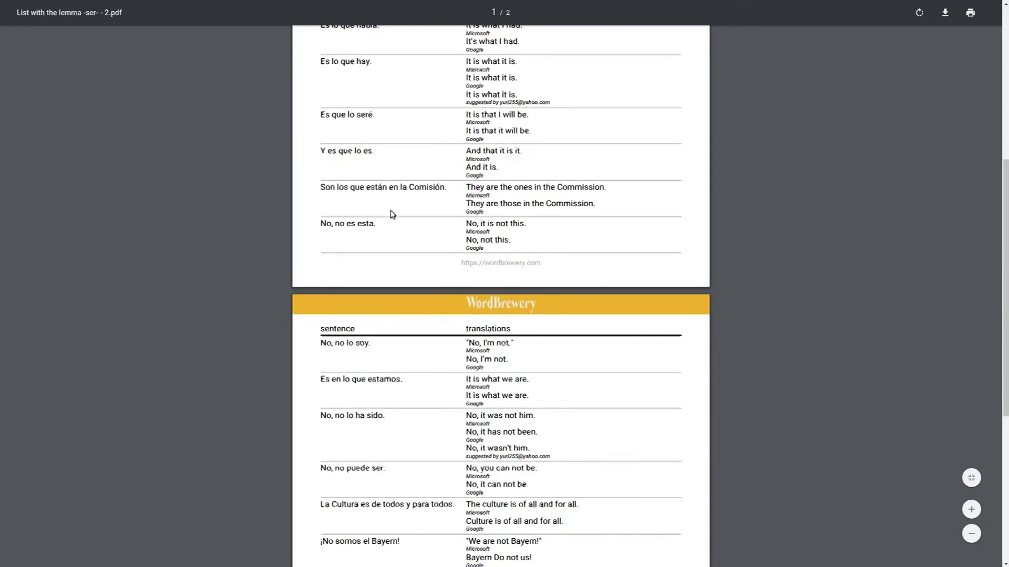
scroll(378, 265, up, 10)
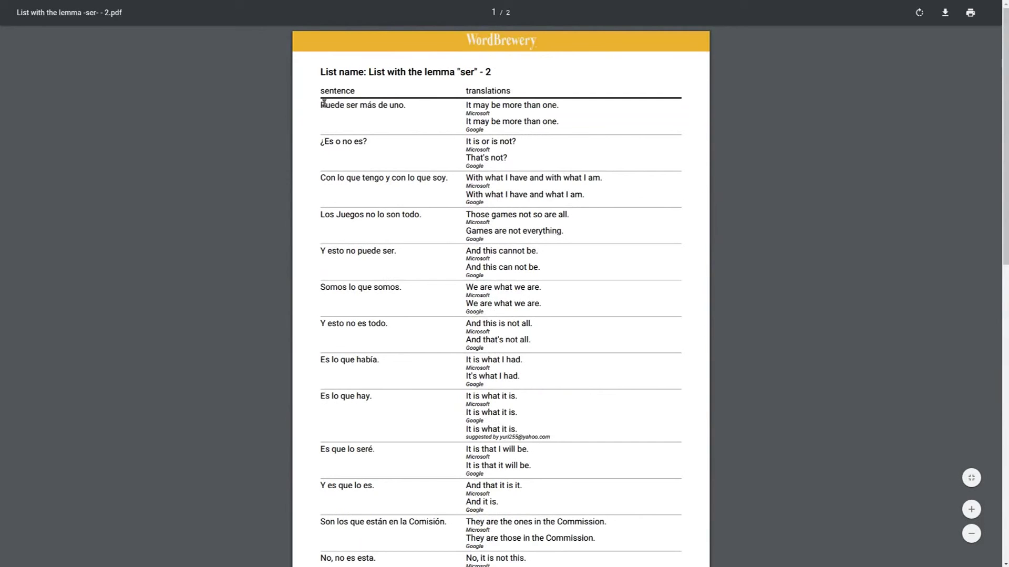
drag(319, 104, 416, 107)
click(415, 107)
scroll(861, 108, down, 10)
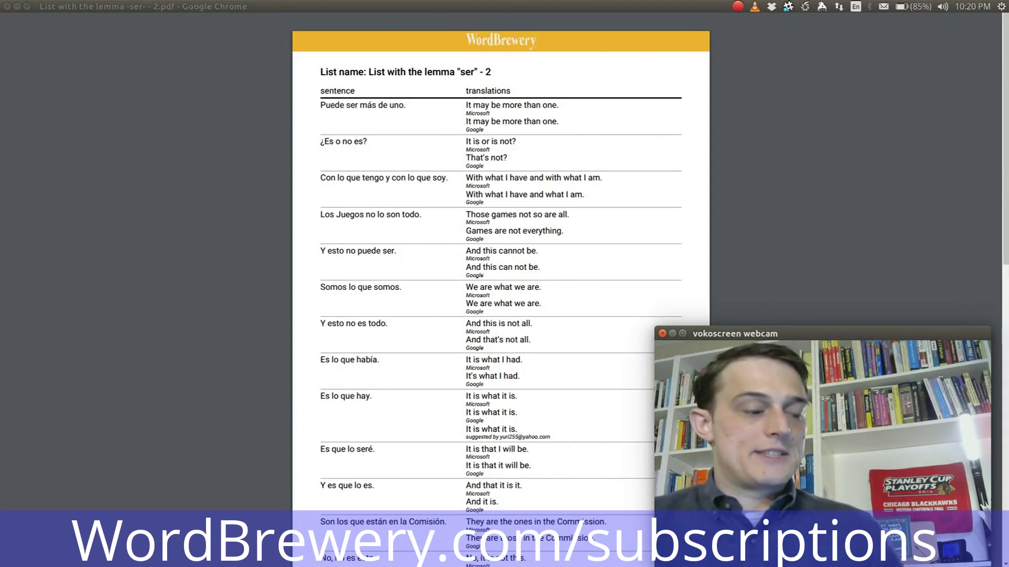
key(F11)
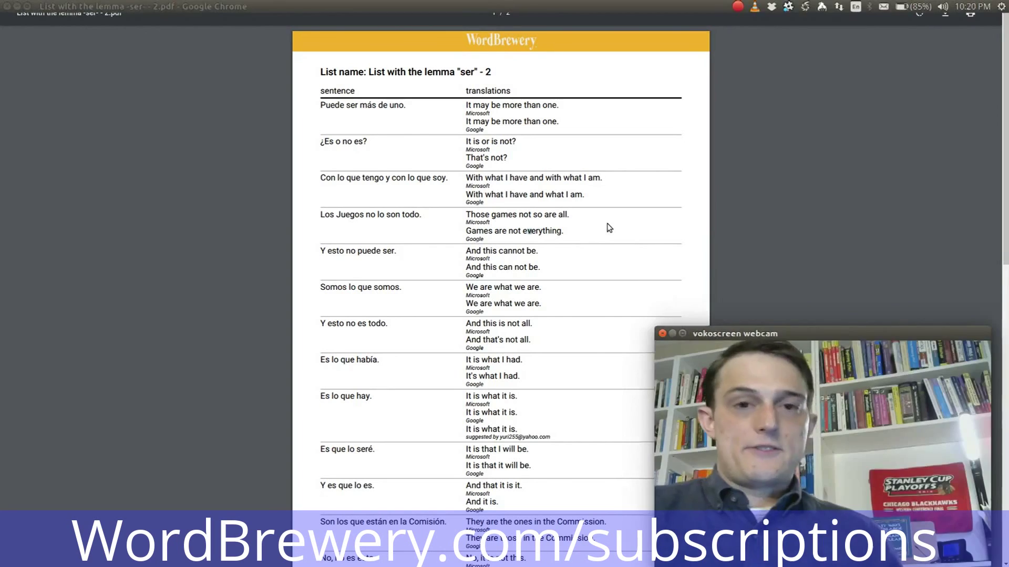